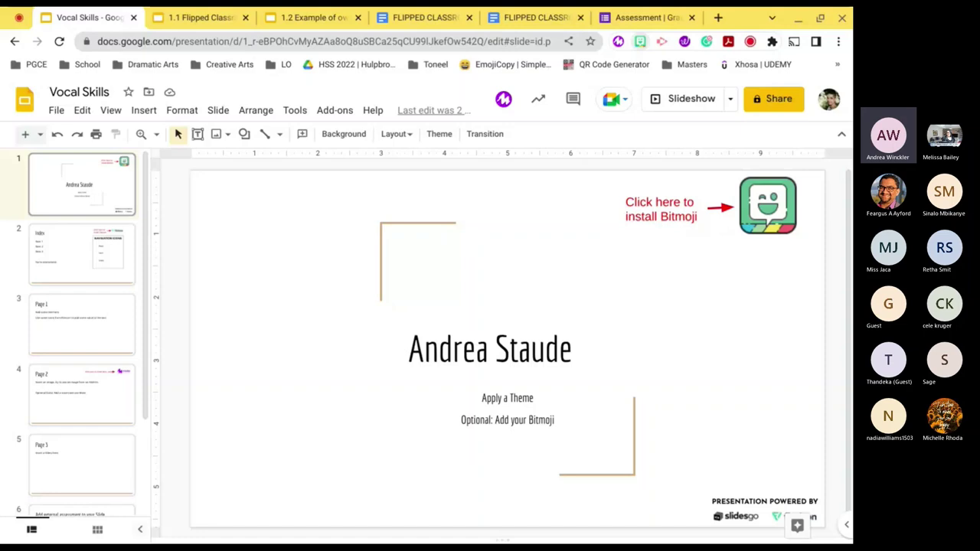
Step: Paste the cat-holding Bitmoji onto the title slide, move it lower left and shrink it
key("ctrl+v")
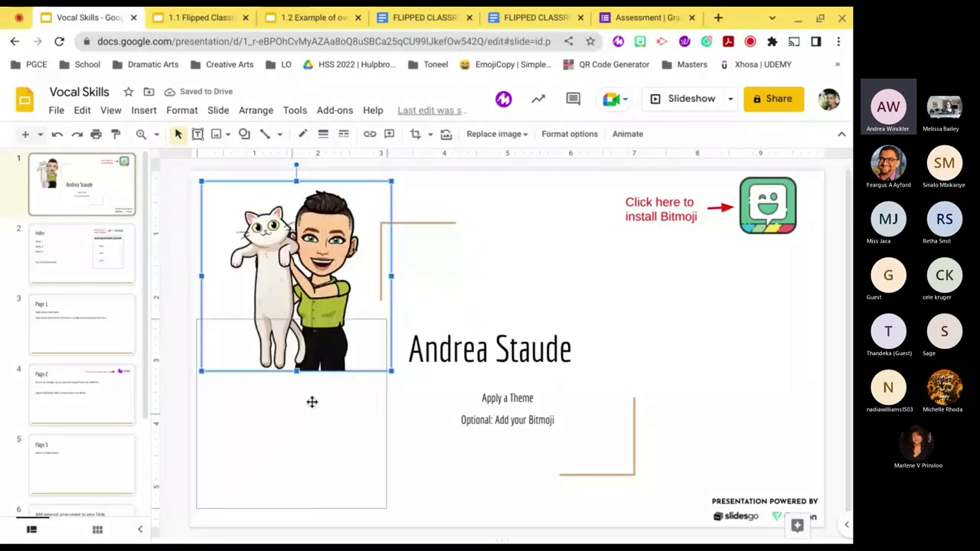
left_click_drag(391, 206, 385, 350)
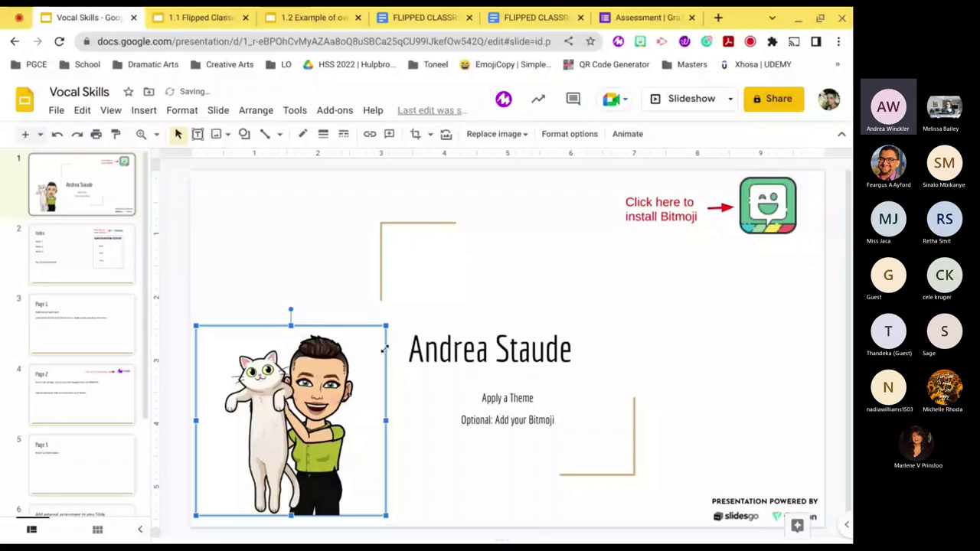
left_click_drag(383, 344, 350, 350)
left_click(372, 470)
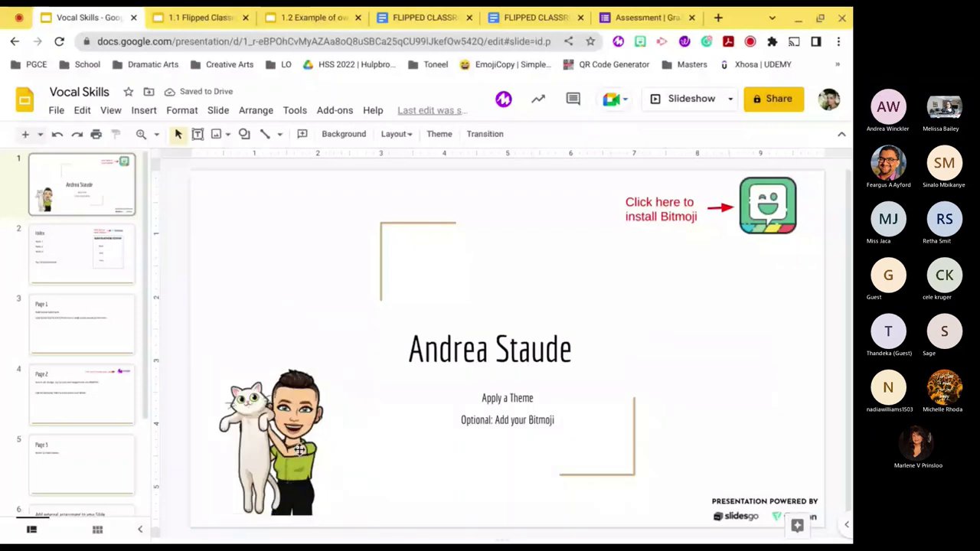
left_click(300, 450)
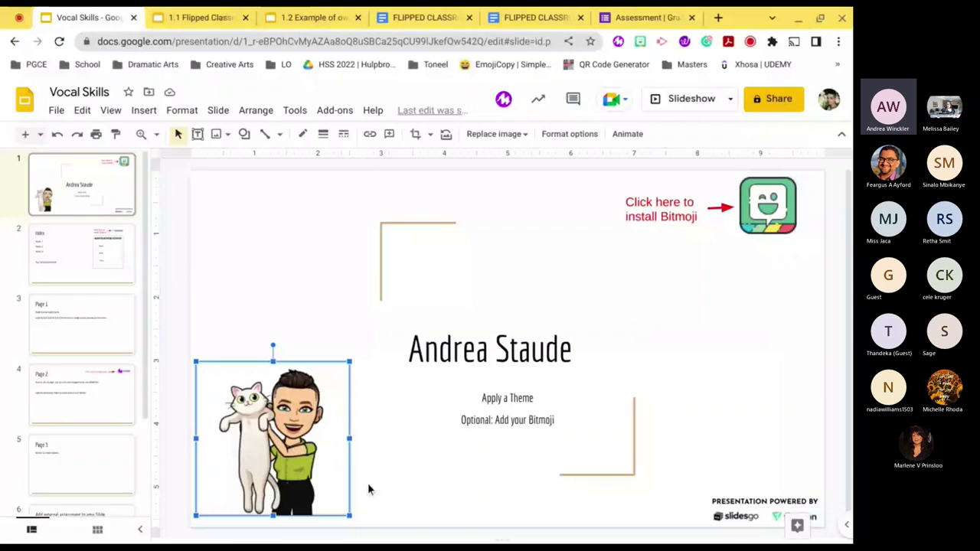
Step: Resize the Bitmoji to its proportions and position it just left of the title
left_click_drag(349, 467, 583, 465)
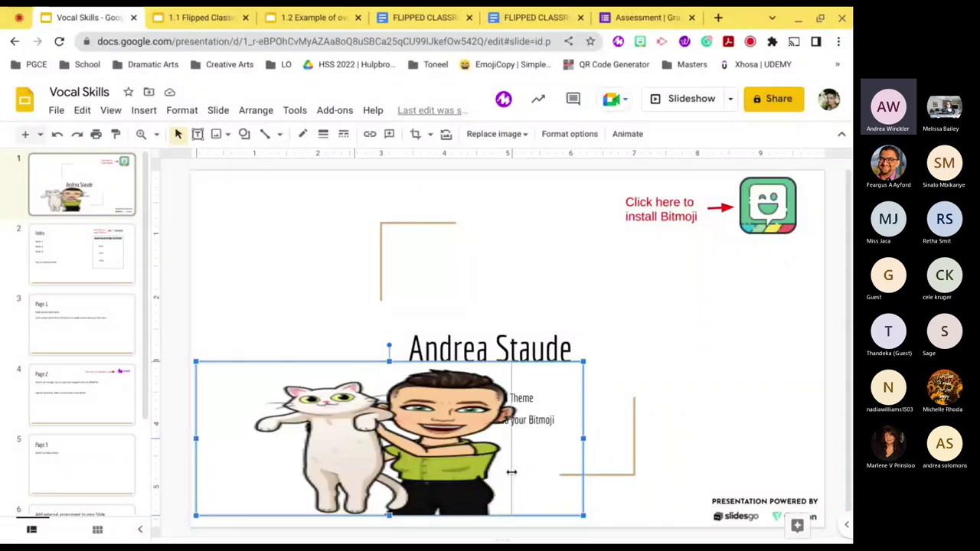
left_click_drag(511, 472, 348, 451)
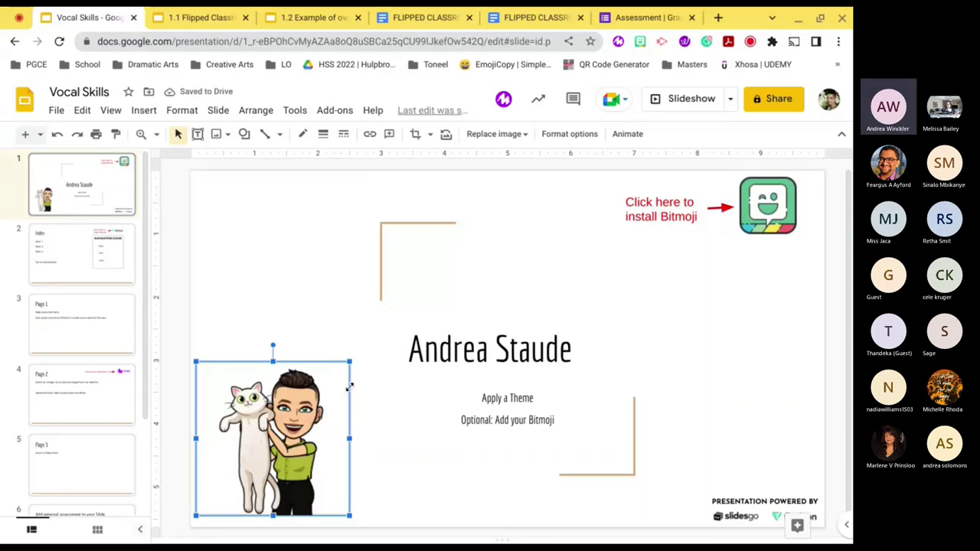
left_click_drag(275, 452, 279, 448)
left_click_drag(329, 408, 335, 325)
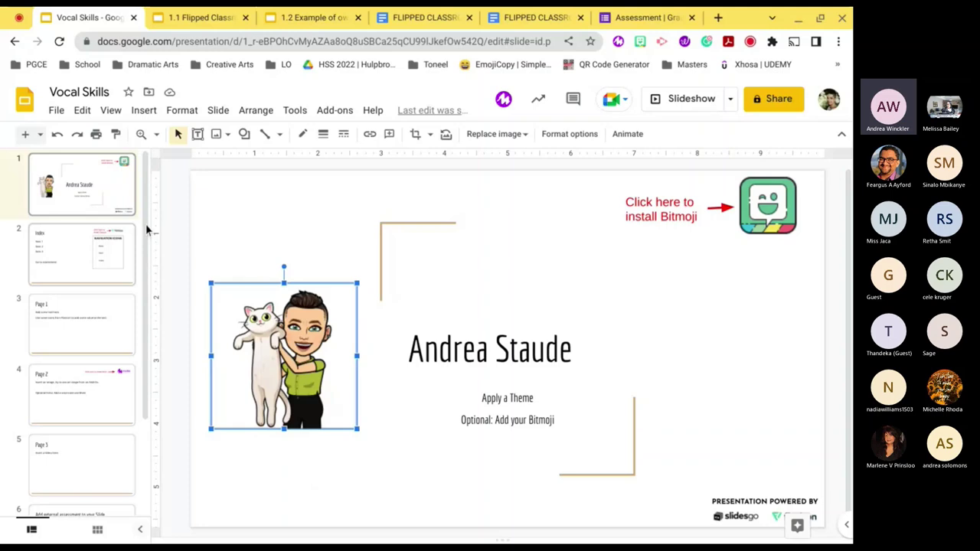
left_click(91, 16)
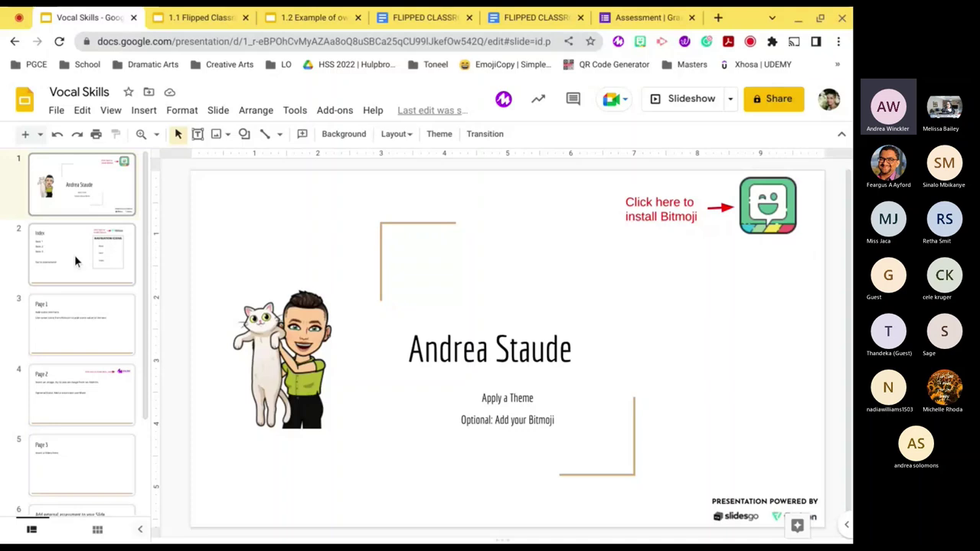
Step: Open slide 2, the Index slide, from the filmstrip
left_click(75, 261)
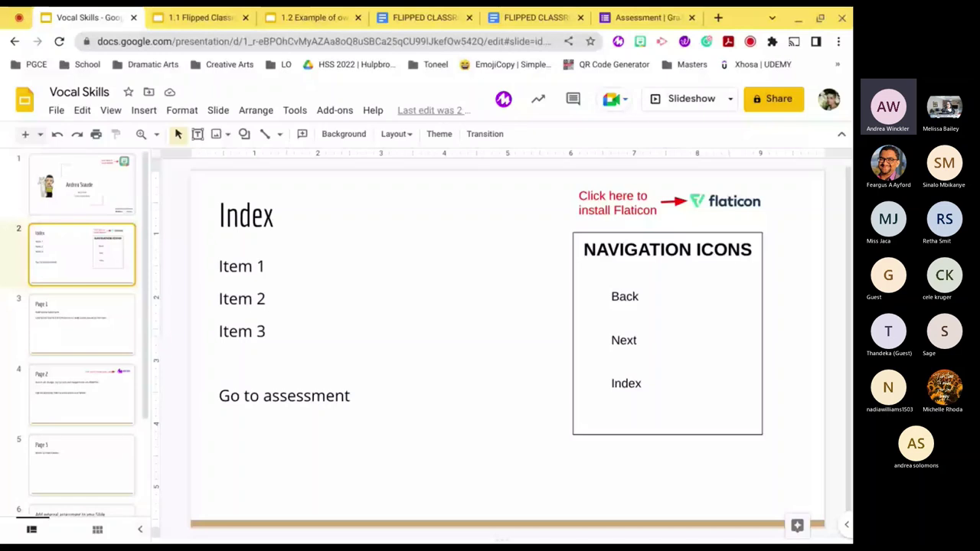
Step: Select Item 1, then preview the Page 1, 2 and 3 slides before returning to the Index
triple_click(243, 282)
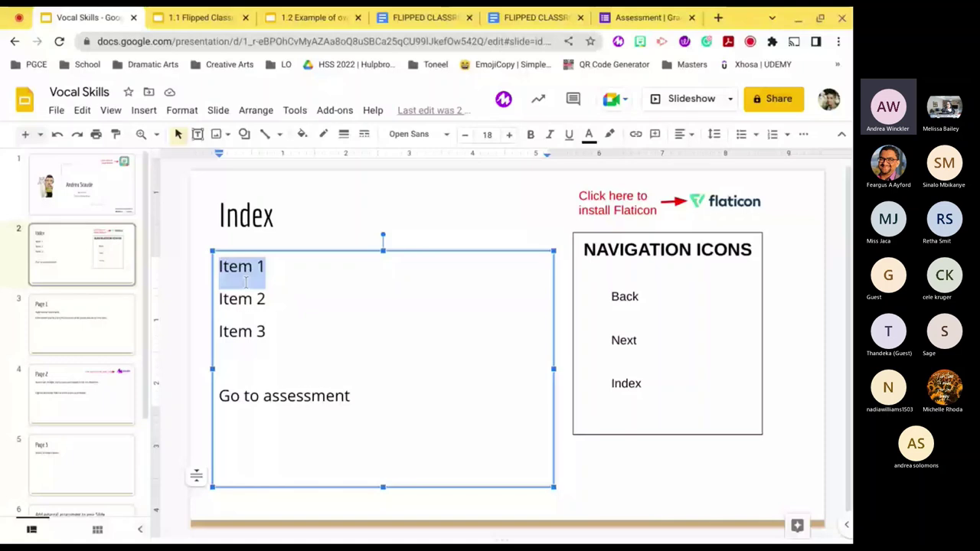
left_click(82, 326)
left_click(70, 404)
left_click(65, 479)
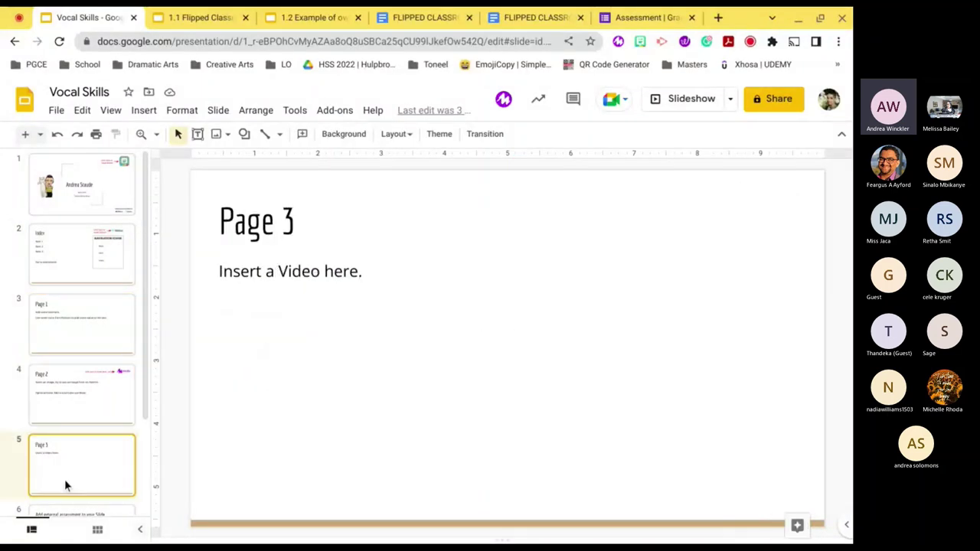
left_click(68, 257)
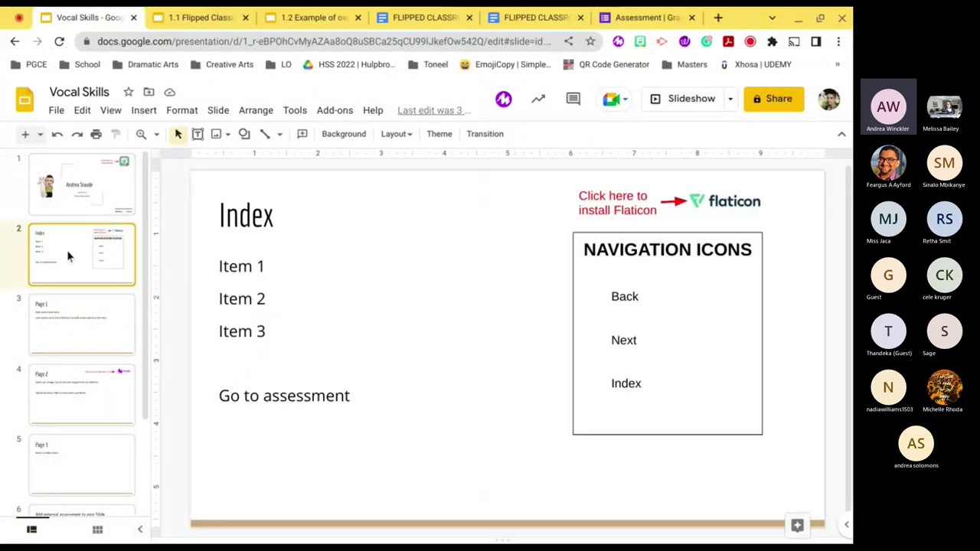
Step: Start a link on the Item 1 line and list this presentation's slides as targets
left_click(238, 266)
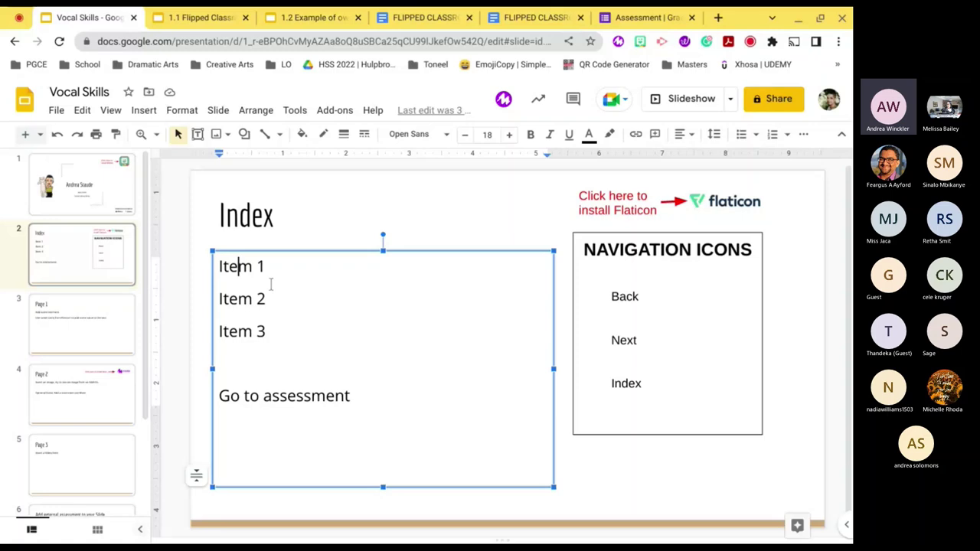
triple_click(271, 282)
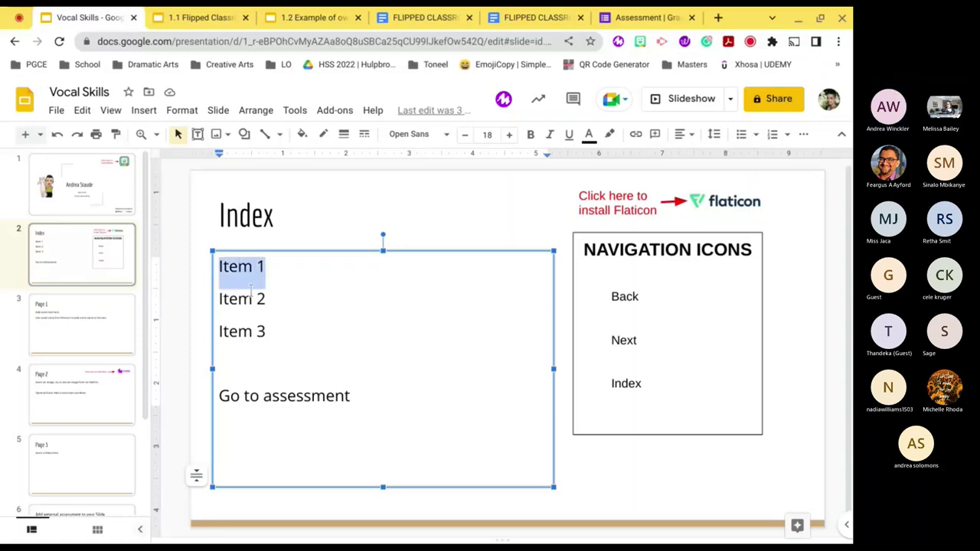
right_click(252, 295)
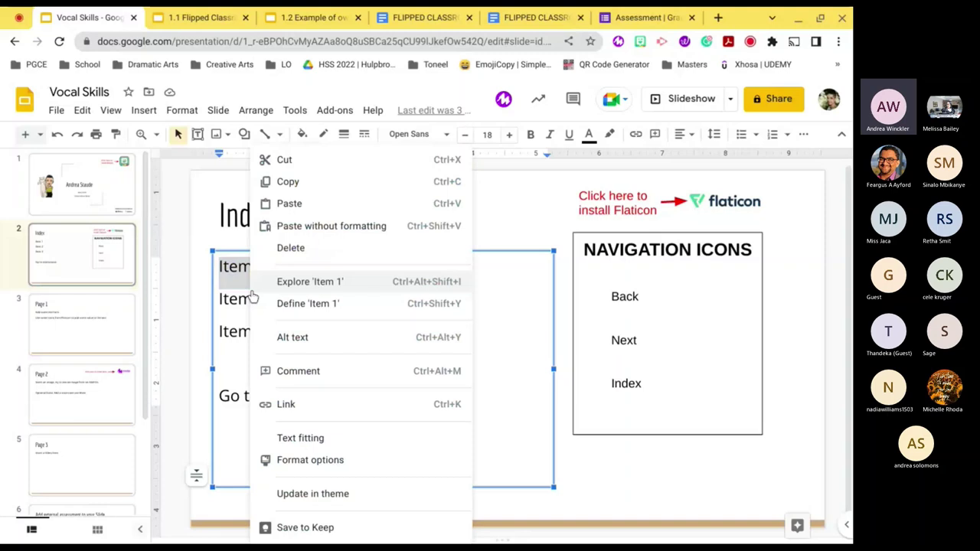
left_click(286, 404)
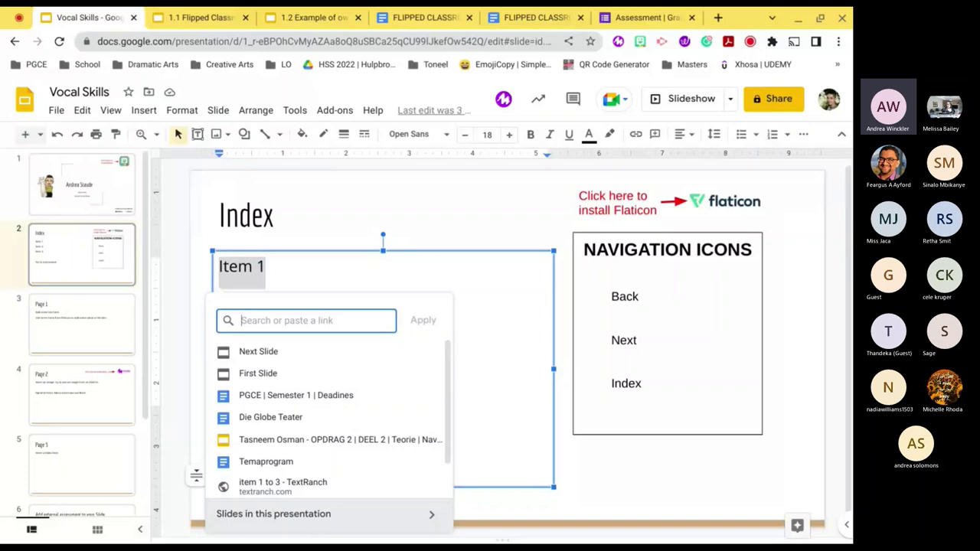
left_click(306, 513)
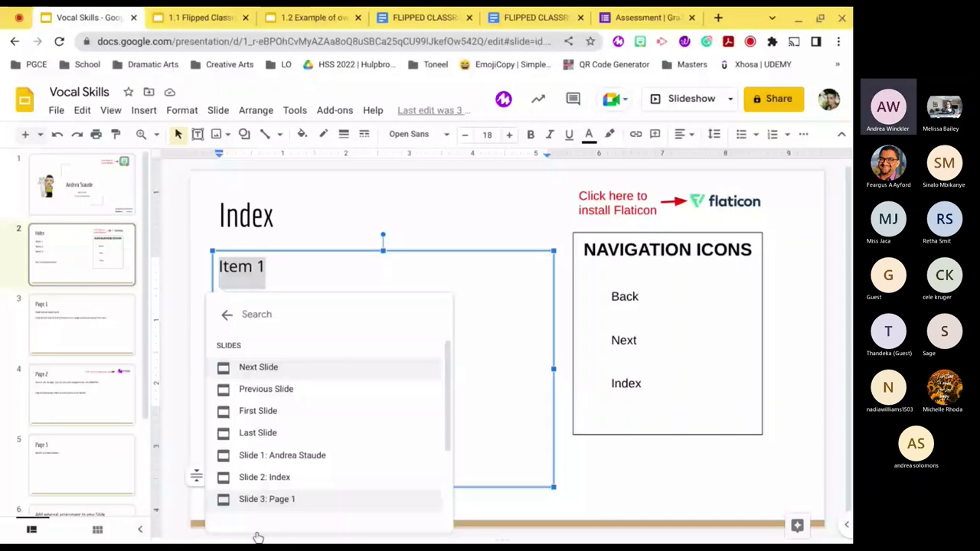
Step: Link Item 1 to a presentation slide, then start and cancel a link on Item 2
left_click(267, 498)
left_click_drag(266, 299, 216, 314)
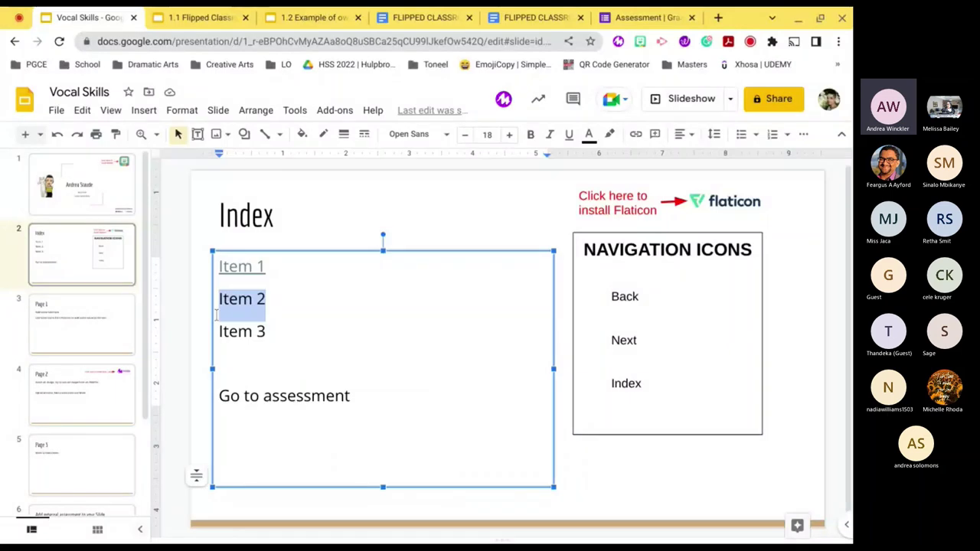
right_click(248, 301)
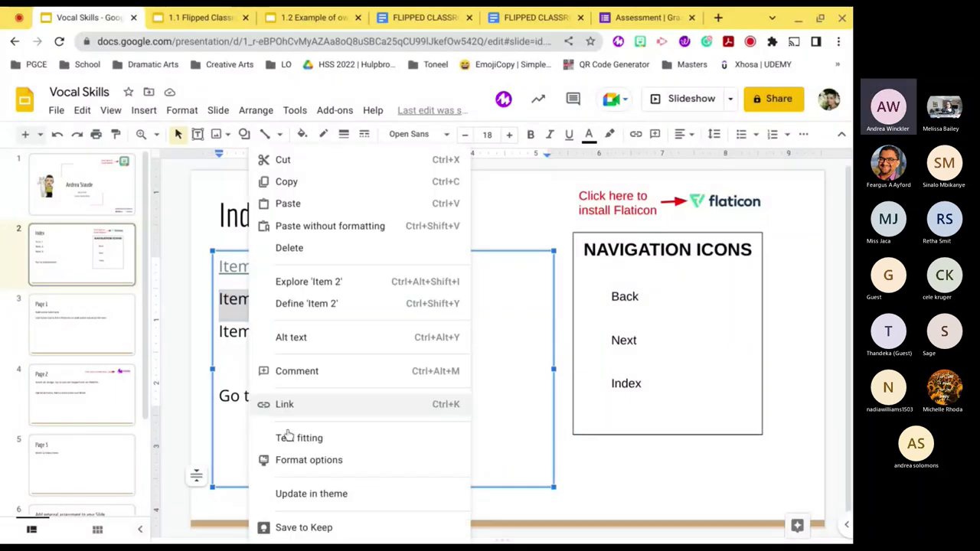
left_click(285, 406)
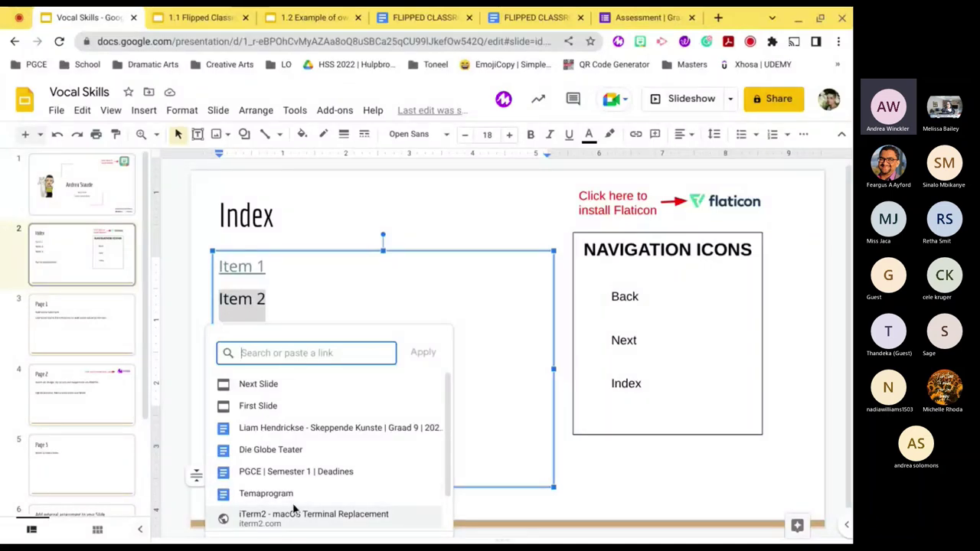
left_click(272, 318)
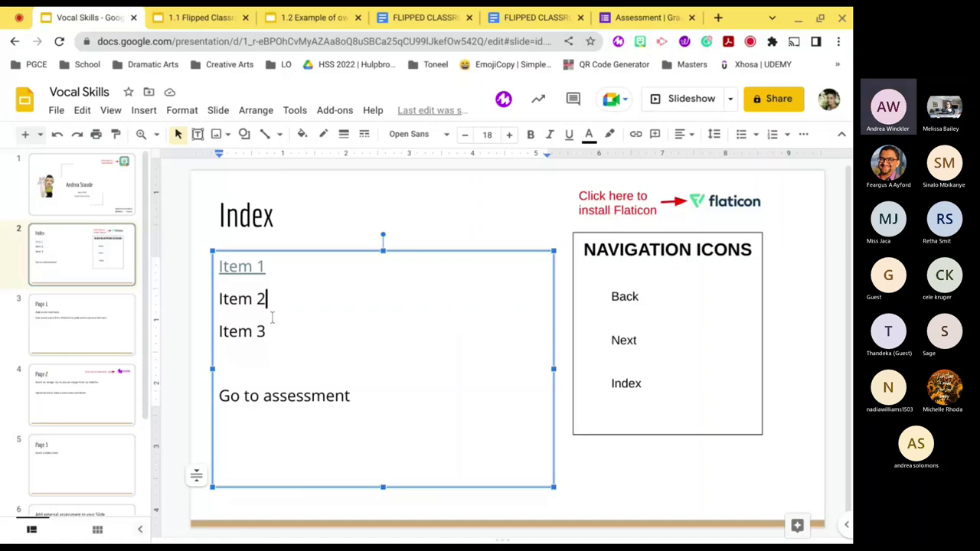
key("shift+Home")
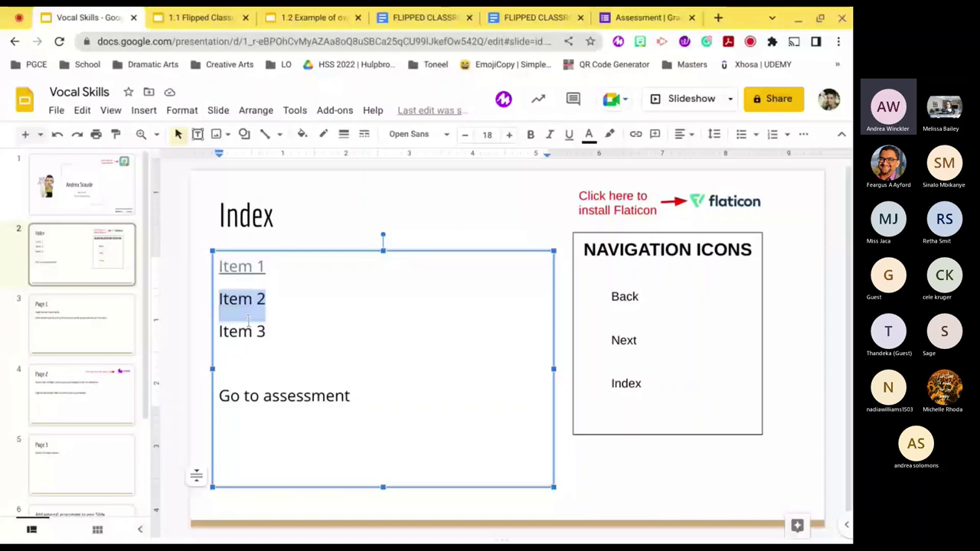
key("Escape")
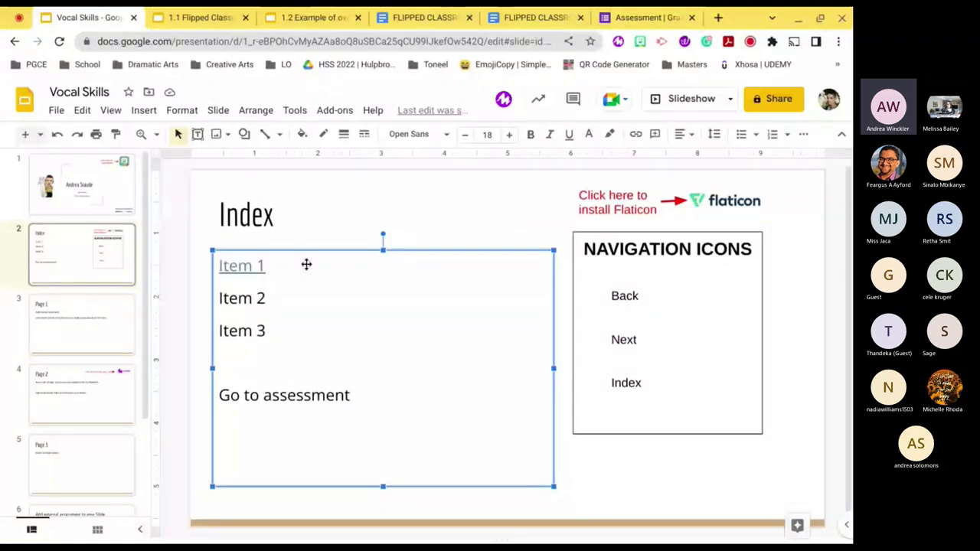
Step: Move the index text box up and right, and link Item 2 to a presentation slide
left_click_drag(306, 264, 373, 207)
right_click(306, 241)
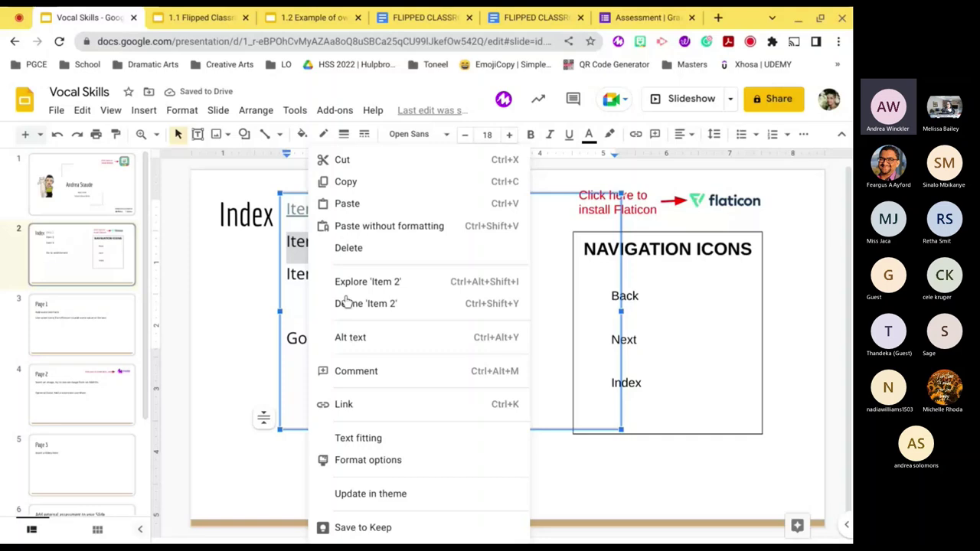
left_click(343, 404)
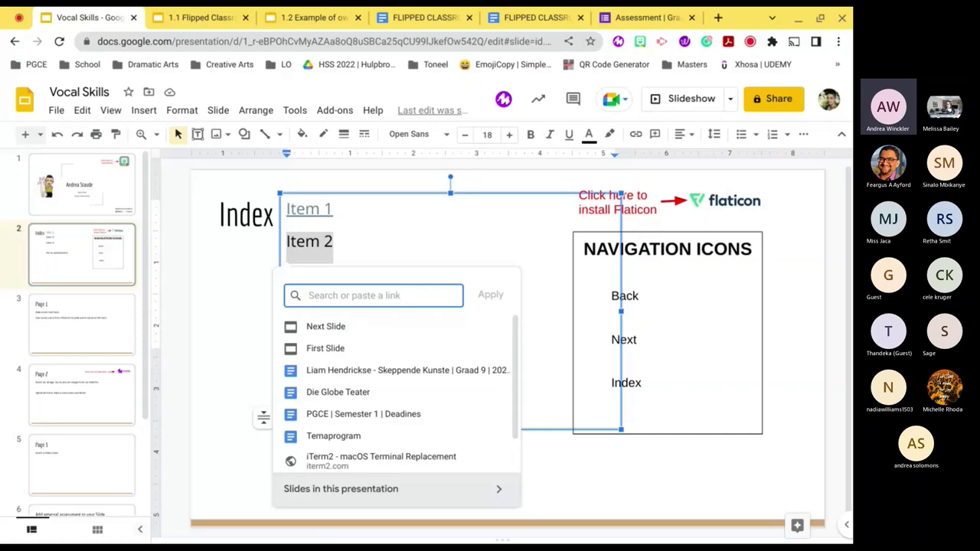
left_click(367, 488)
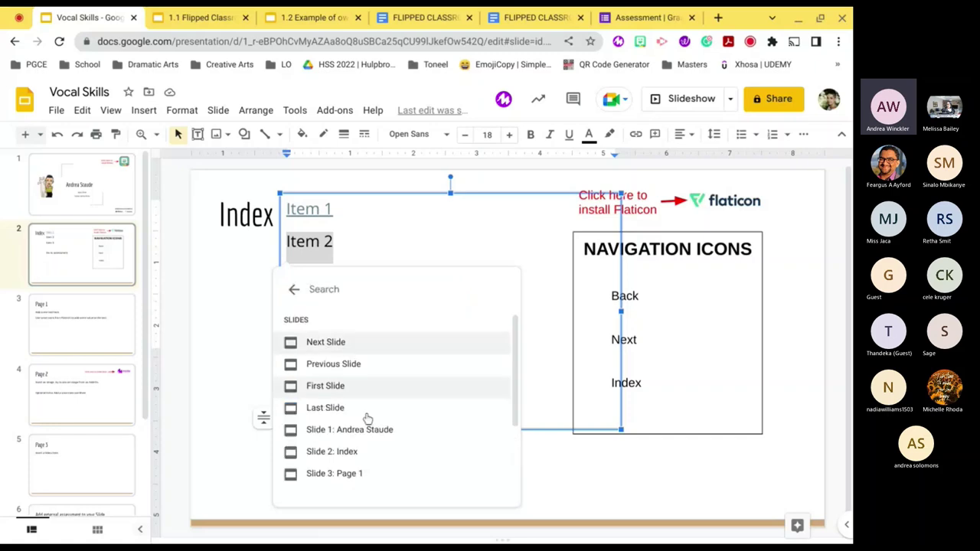
left_click(367, 414)
Step: Link Item 3 with Ctrl+K, then select the words 'to assessment'
left_click_drag(334, 276, 285, 286)
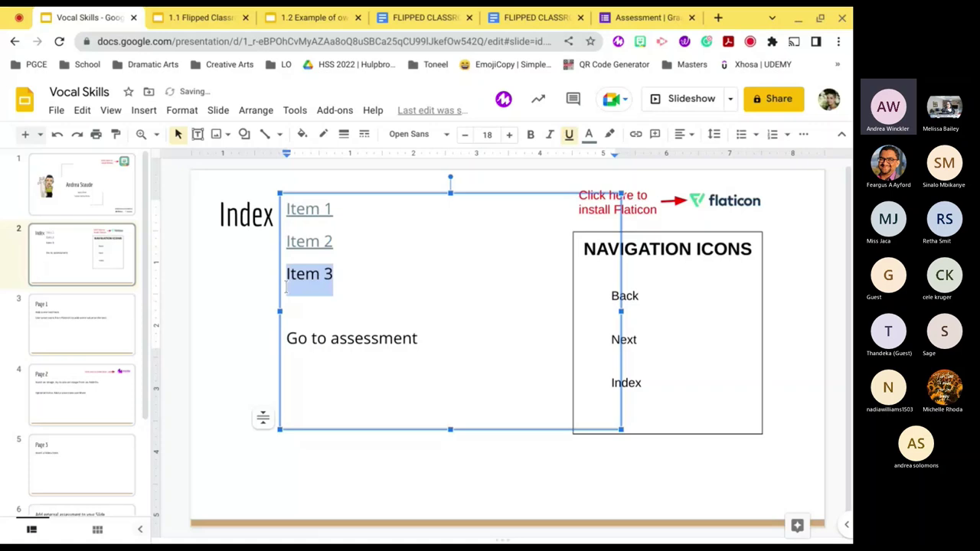
key("ctrl+k")
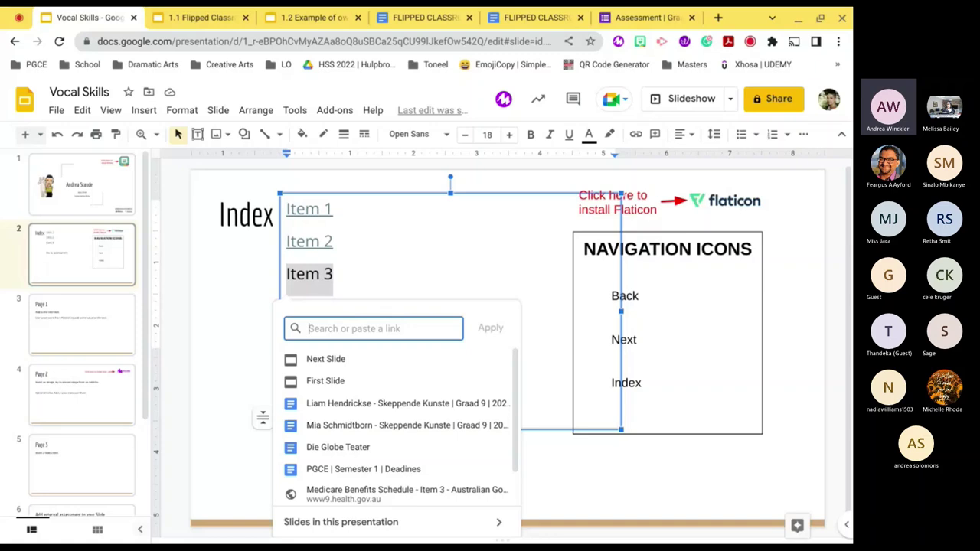
left_click(367, 253)
left_click_drag(316, 338, 313, 362)
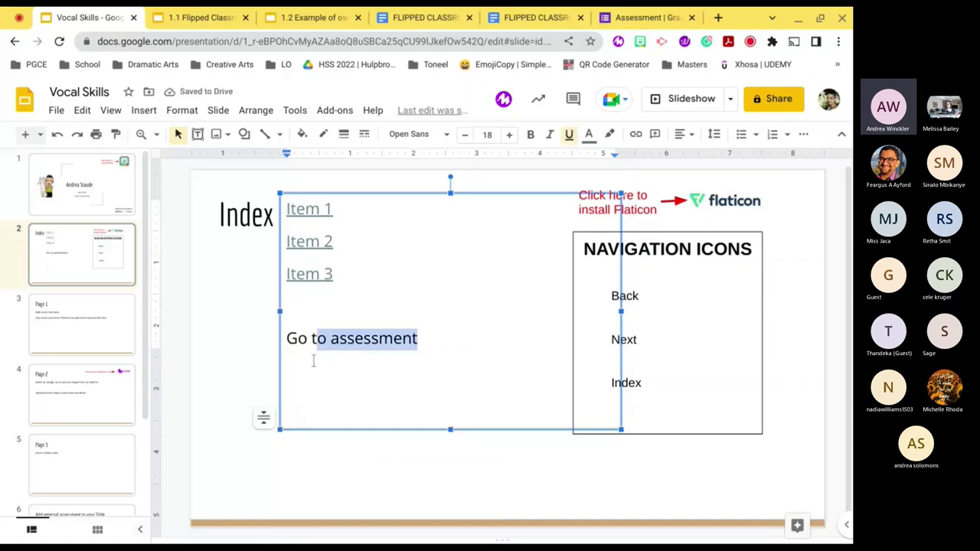